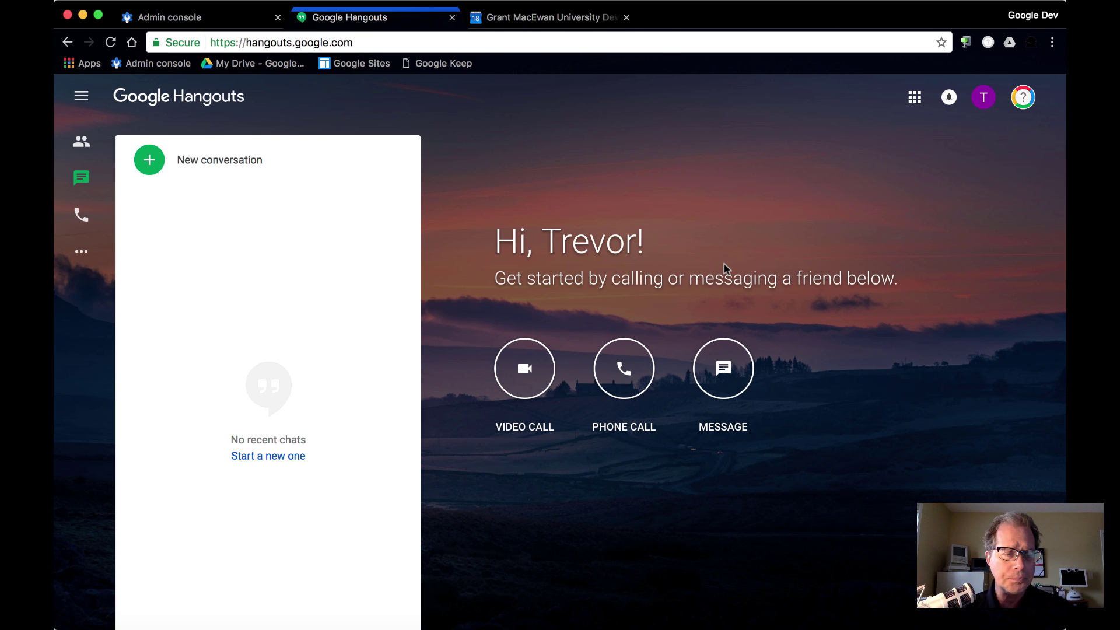
# Start a new video call from the Hangouts home page.
pyautogui.click(531, 371)
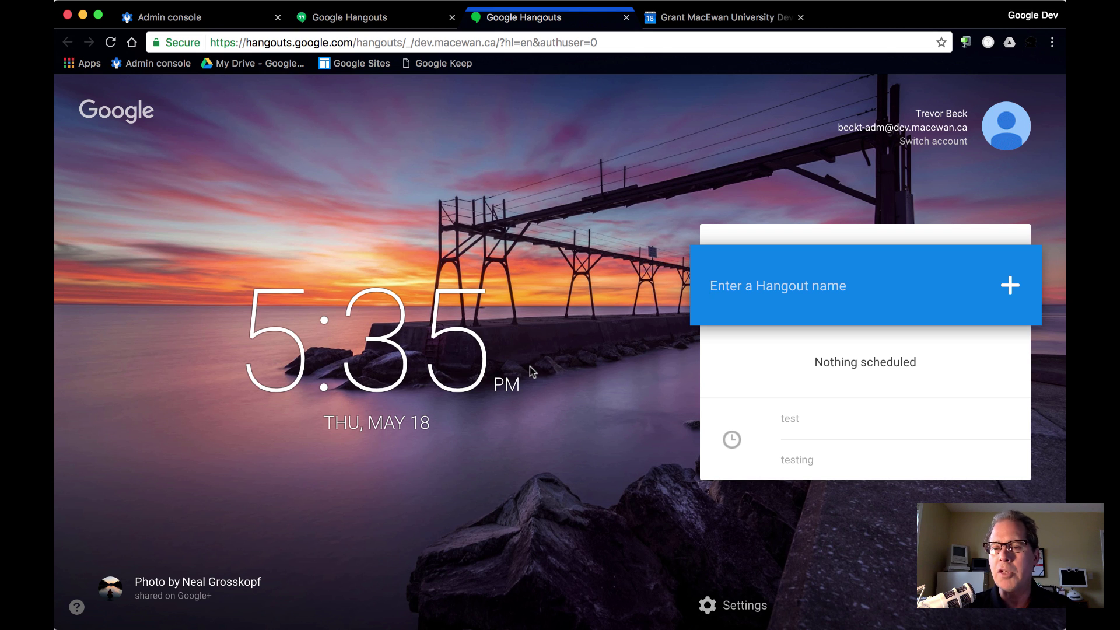
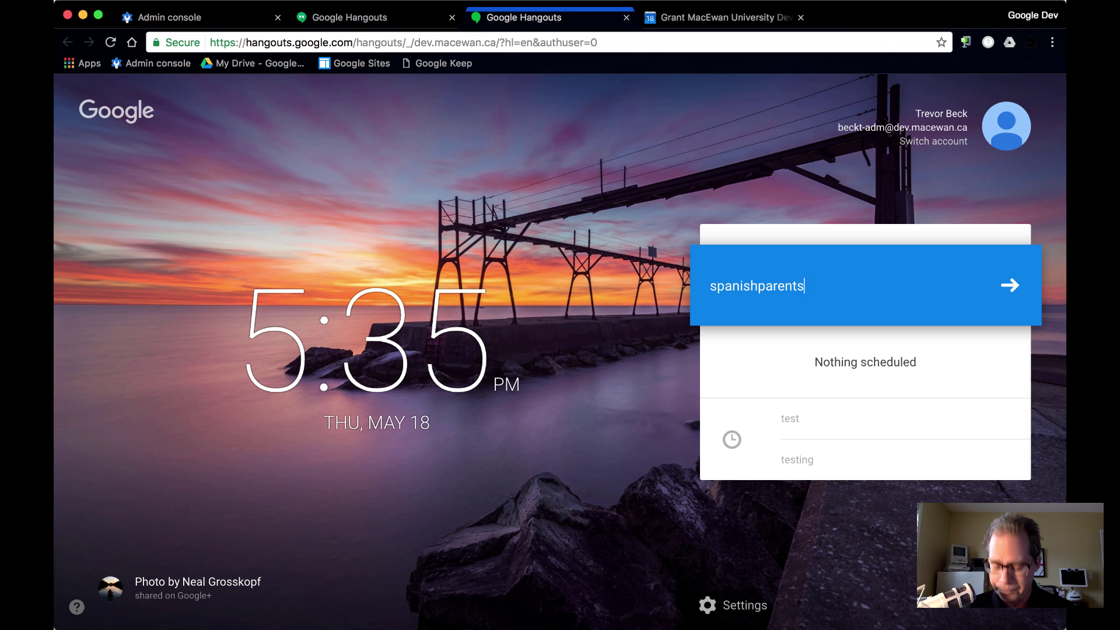
# Name the new Hangout 'spanishparents' and join the video call.
pyautogui.press('Return')
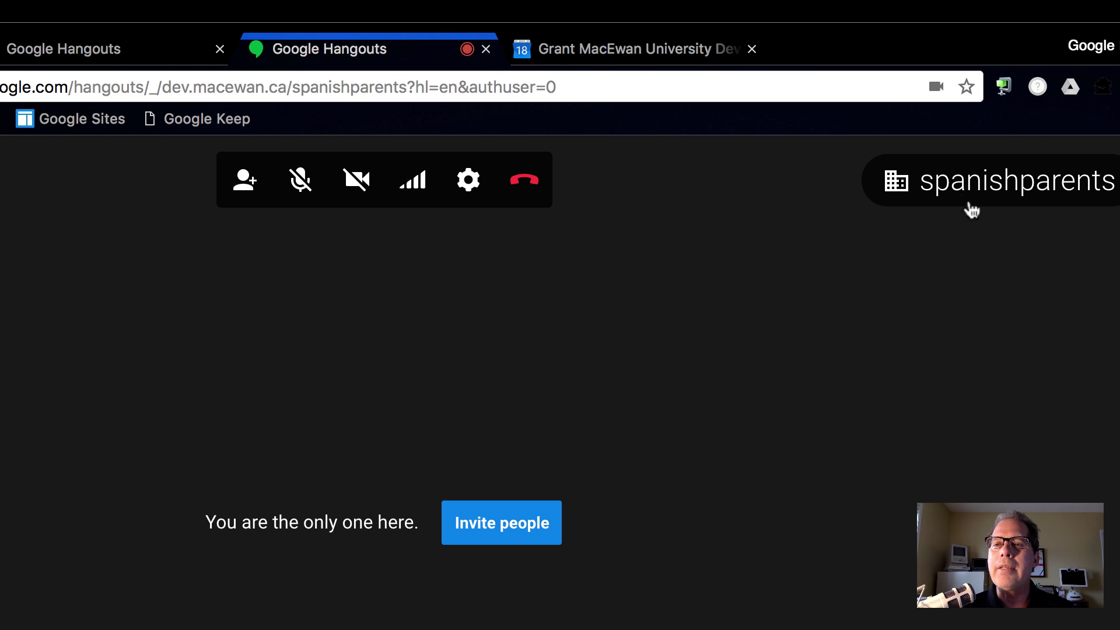
# Select and copy the spanishparents call URL from the browser address bar.
pyautogui.moveTo(910, 191)
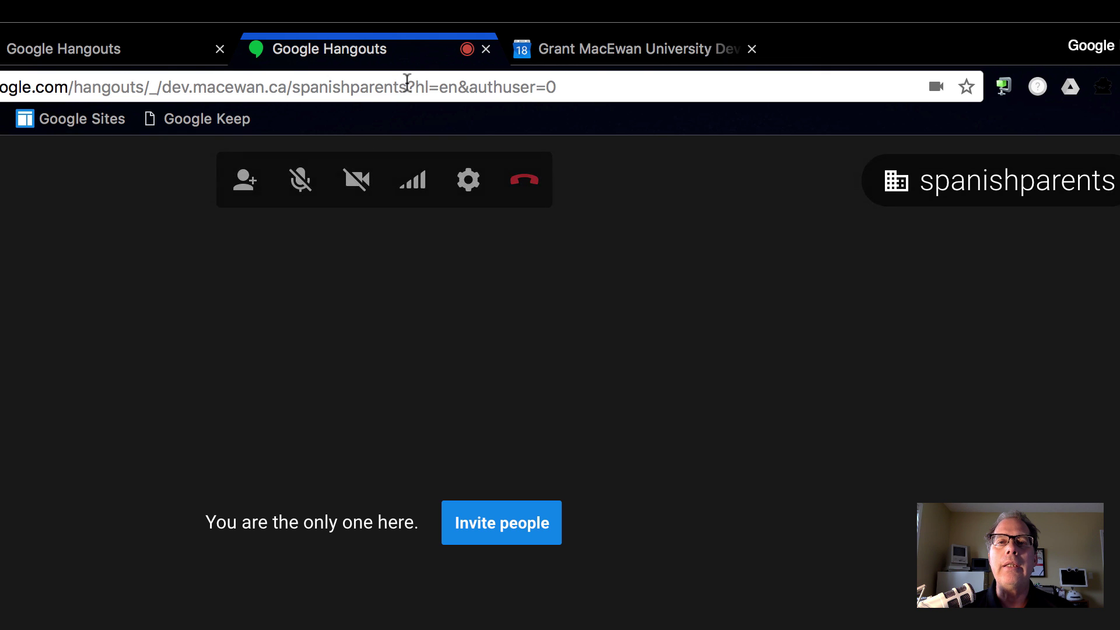
pyautogui.moveTo(407, 86); pyautogui.dragTo(3, 87)
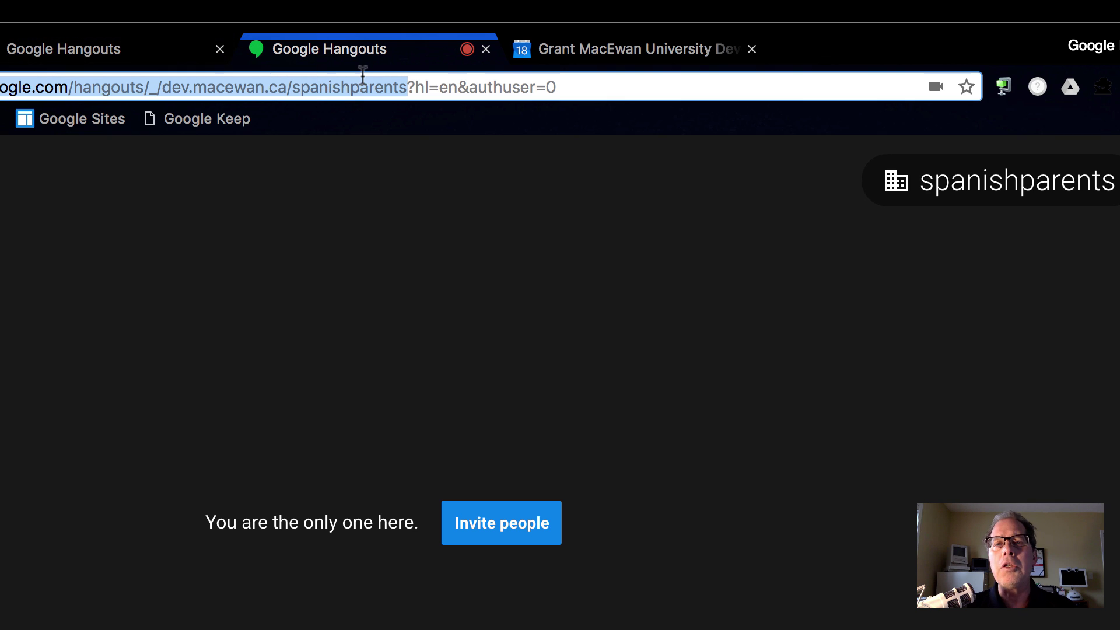
pyautogui.moveTo(334, 349)
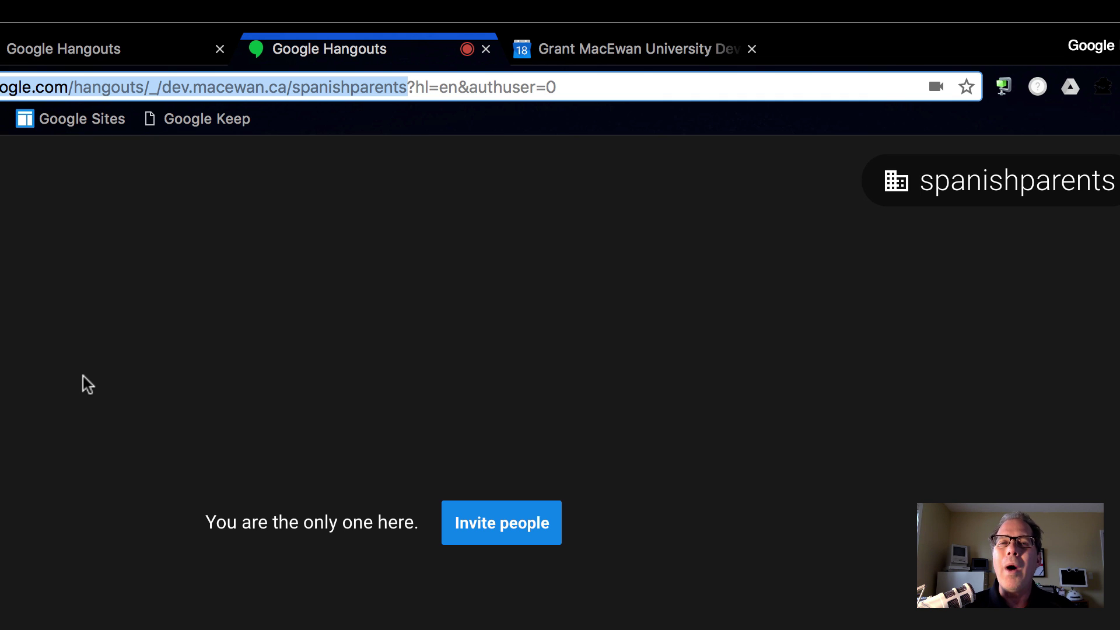
# Create a Calendar event on Mon 5/15 at 8am and remove its built-in video call.
pyautogui.click(593, 51)
pyautogui.click(158, 397)
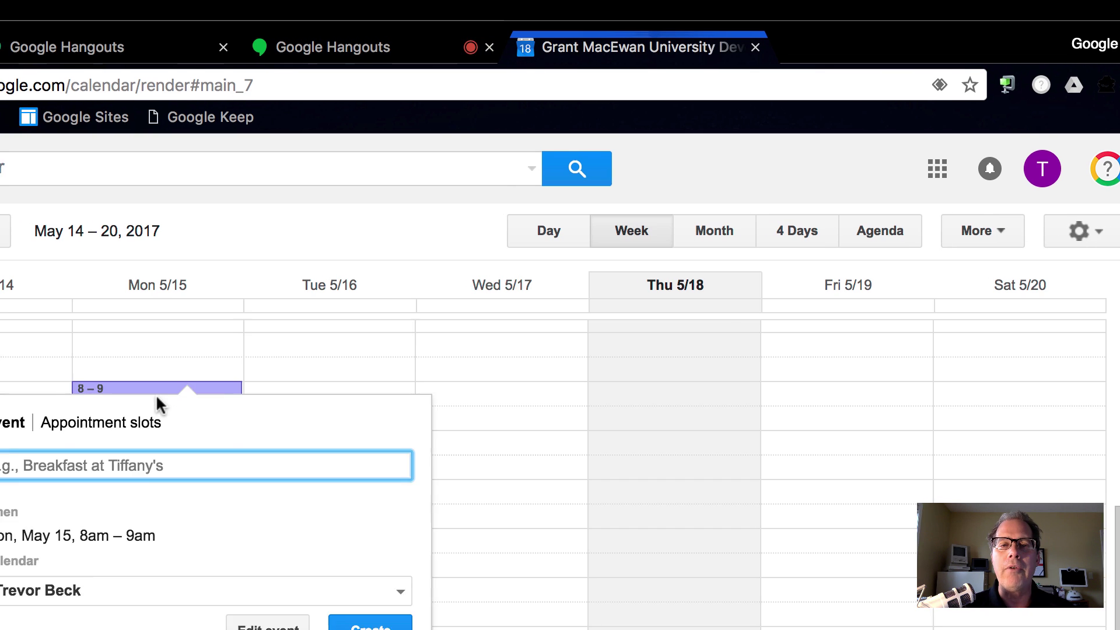
pyautogui.click(658, 442)
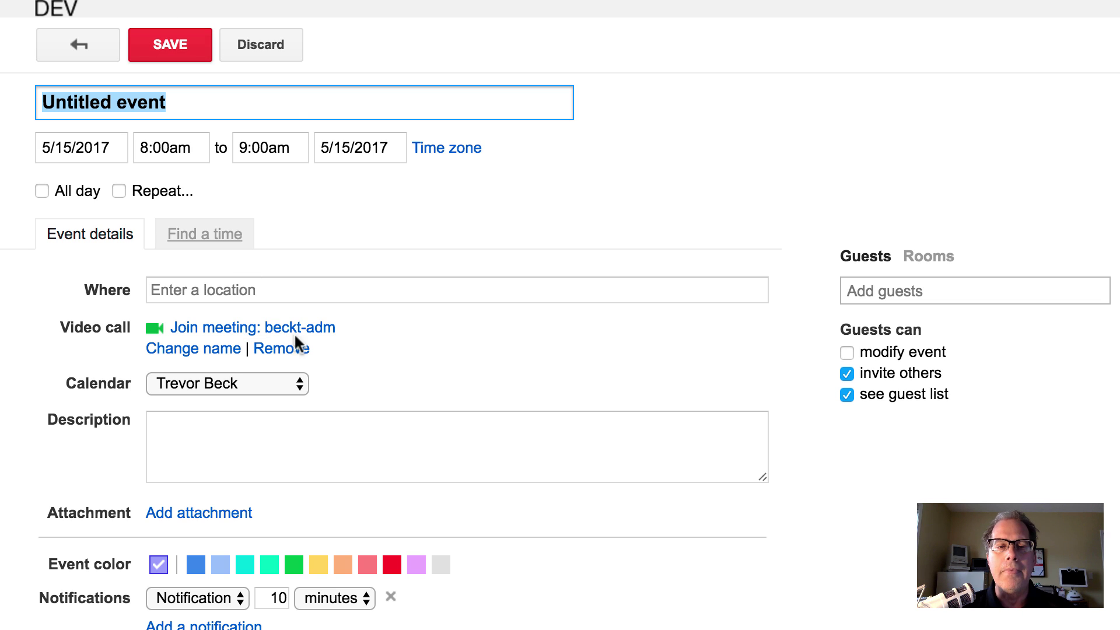
pyautogui.click(217, 328)
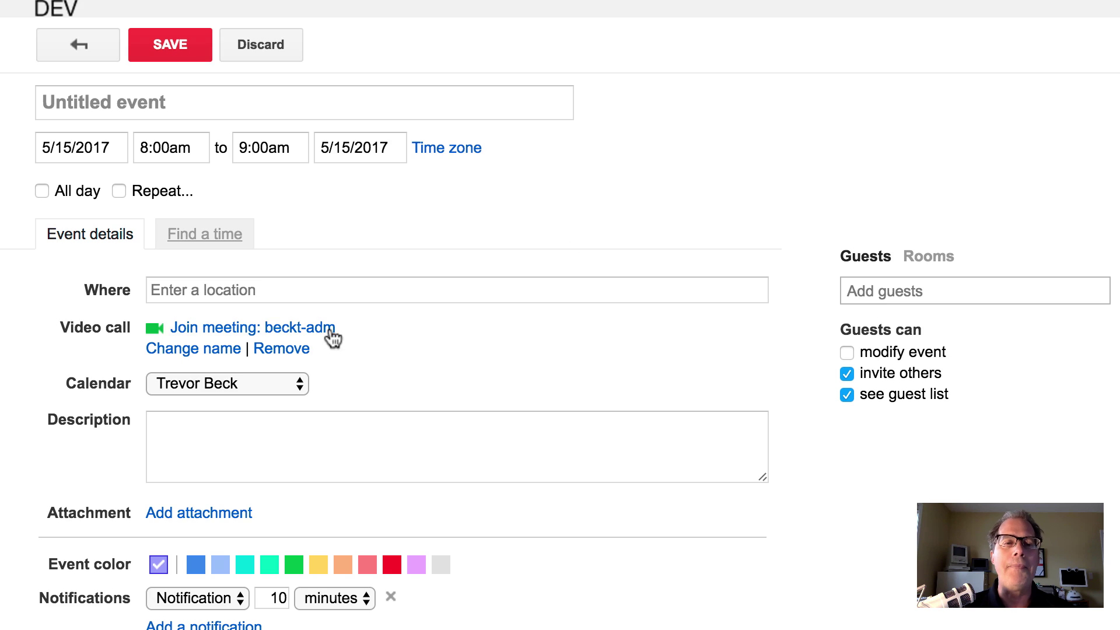
pyautogui.click(295, 348)
pyautogui.click(234, 328)
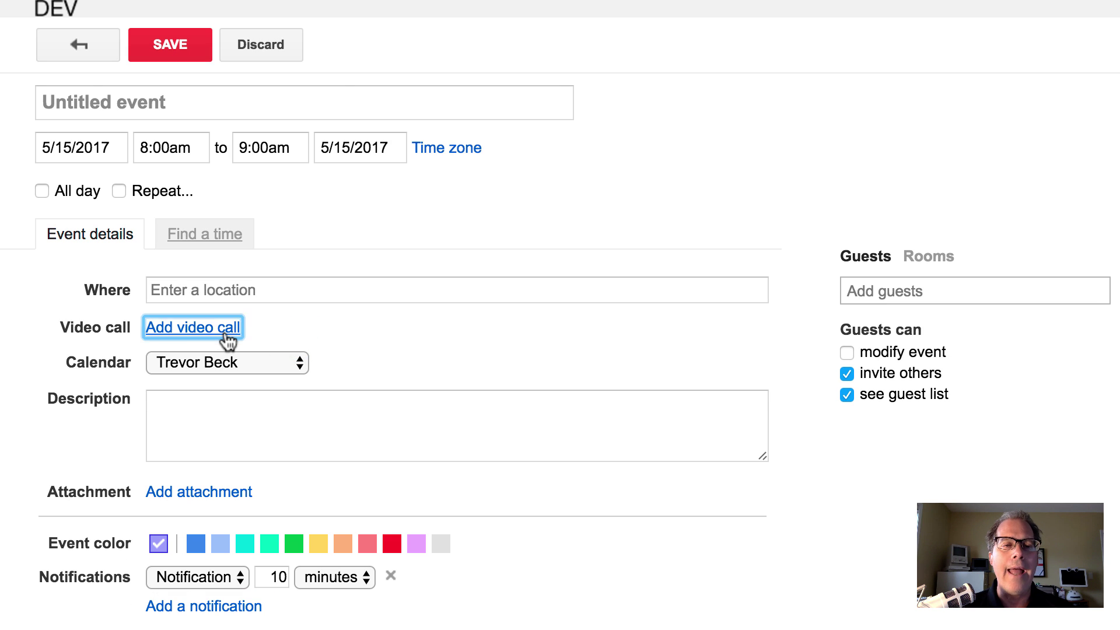
pyautogui.click(274, 349)
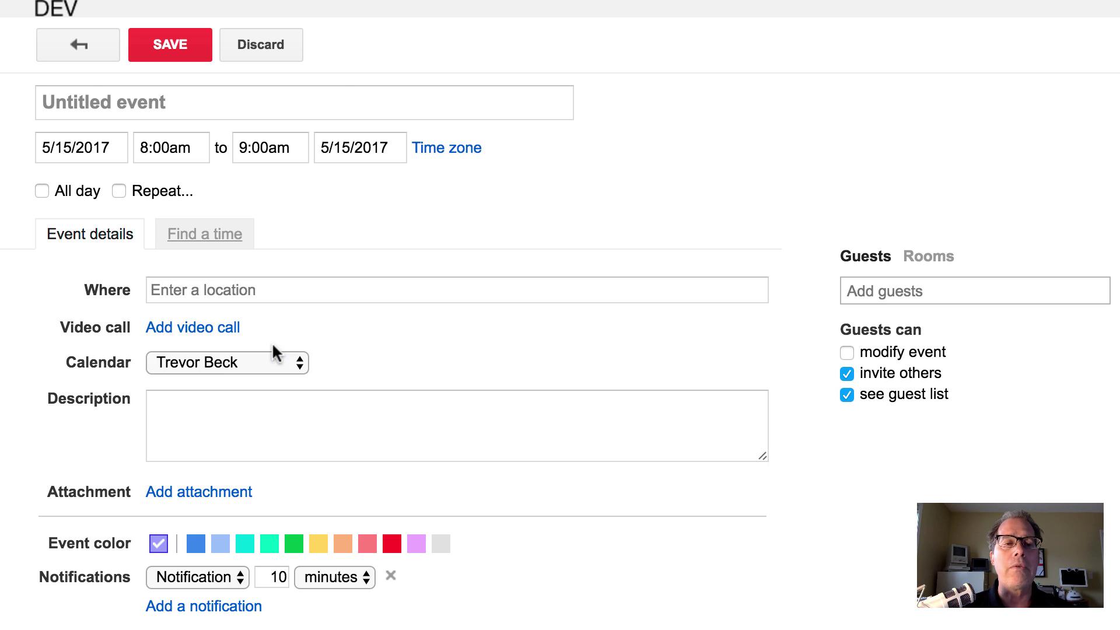
# Paste the Hangouts call link into the event's location and description.
pyautogui.rightClick(232, 286)
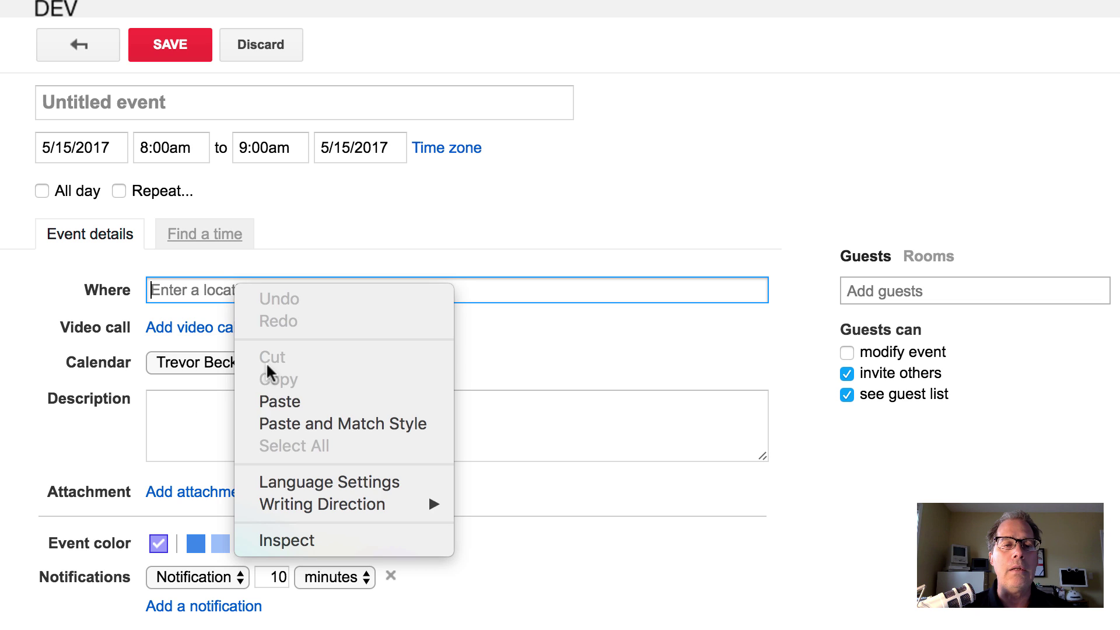
pyautogui.click(268, 399)
pyautogui.click(281, 425)
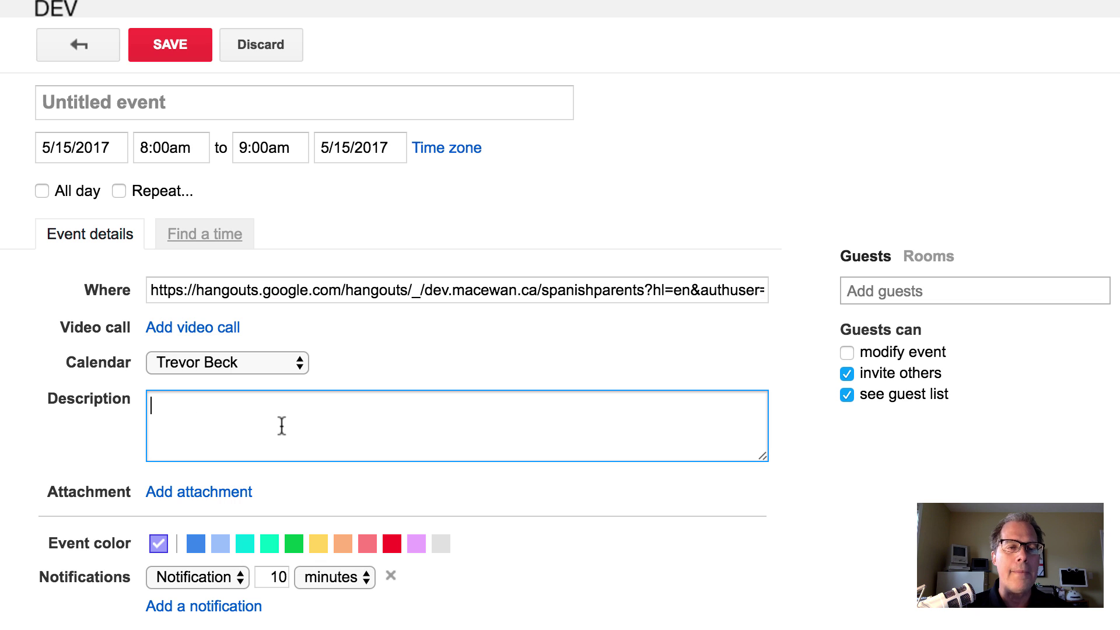
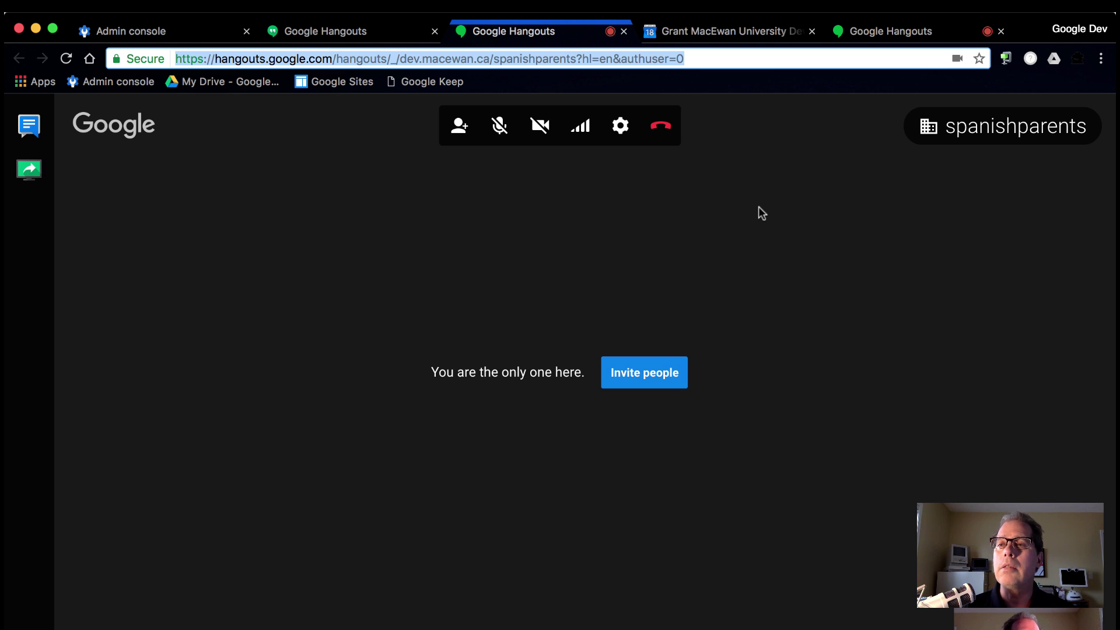
# Load the spanishparents call link in a new incognito window.
pyautogui.click(1101, 59)
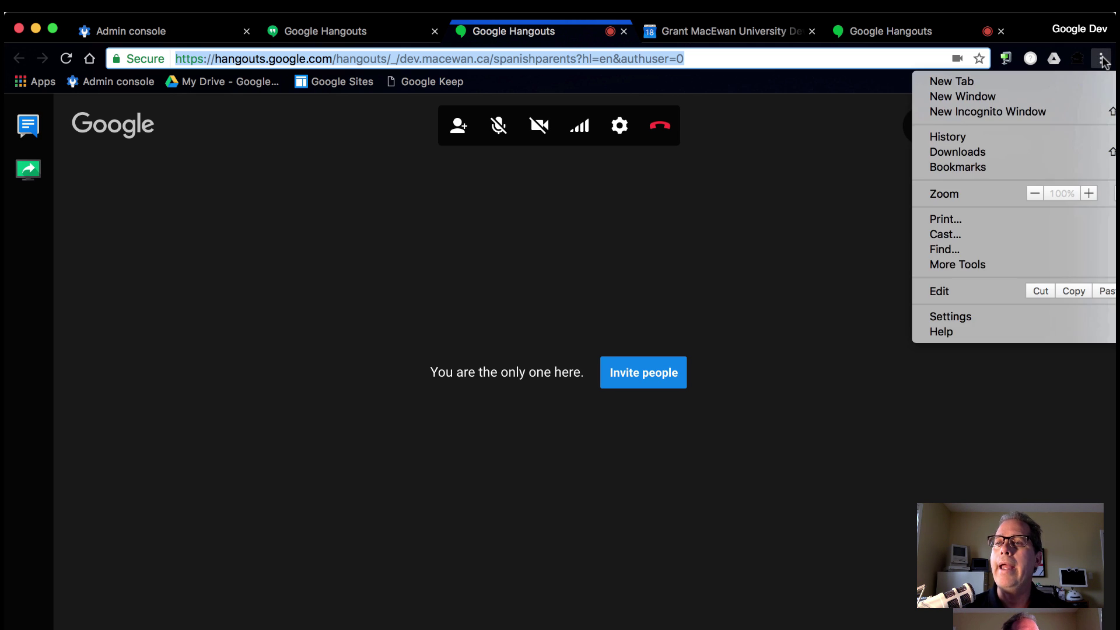
pyautogui.click(1036, 111)
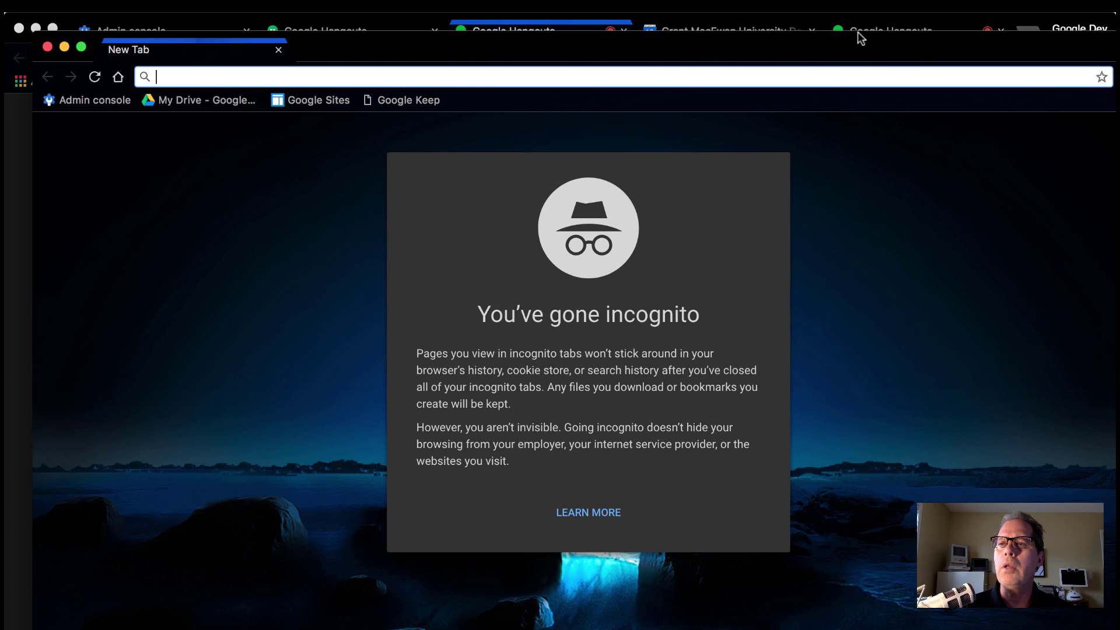
pyautogui.moveTo(857, 30)
pyautogui.mouseDown()
pyautogui.moveTo(843, 28)
pyautogui.moveTo(864, 26)
pyautogui.mouseUp()
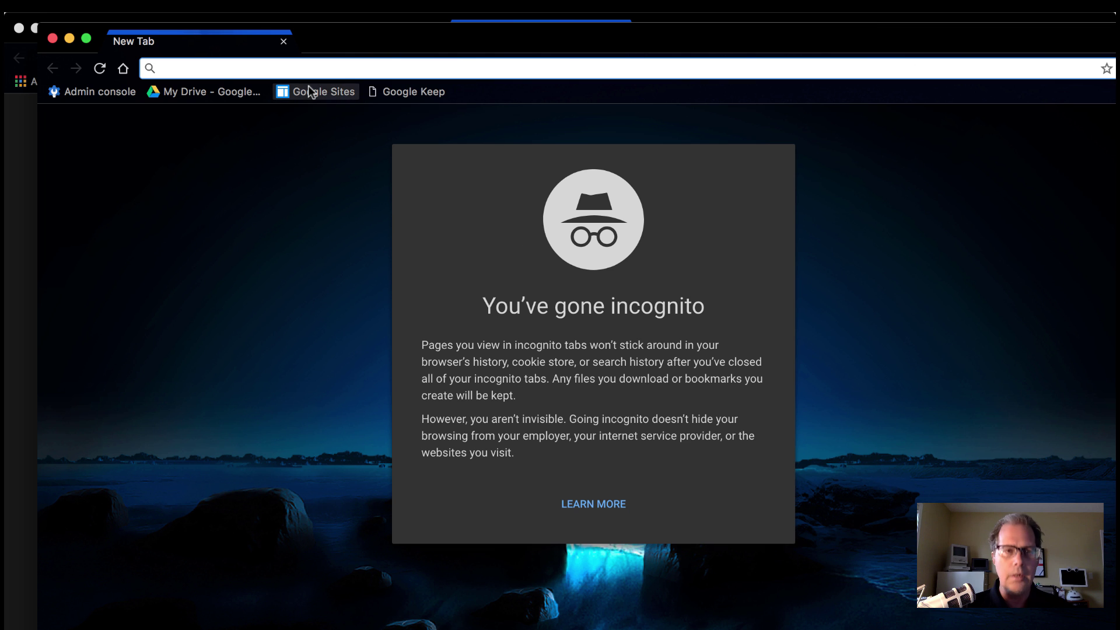
pyautogui.press('Return')
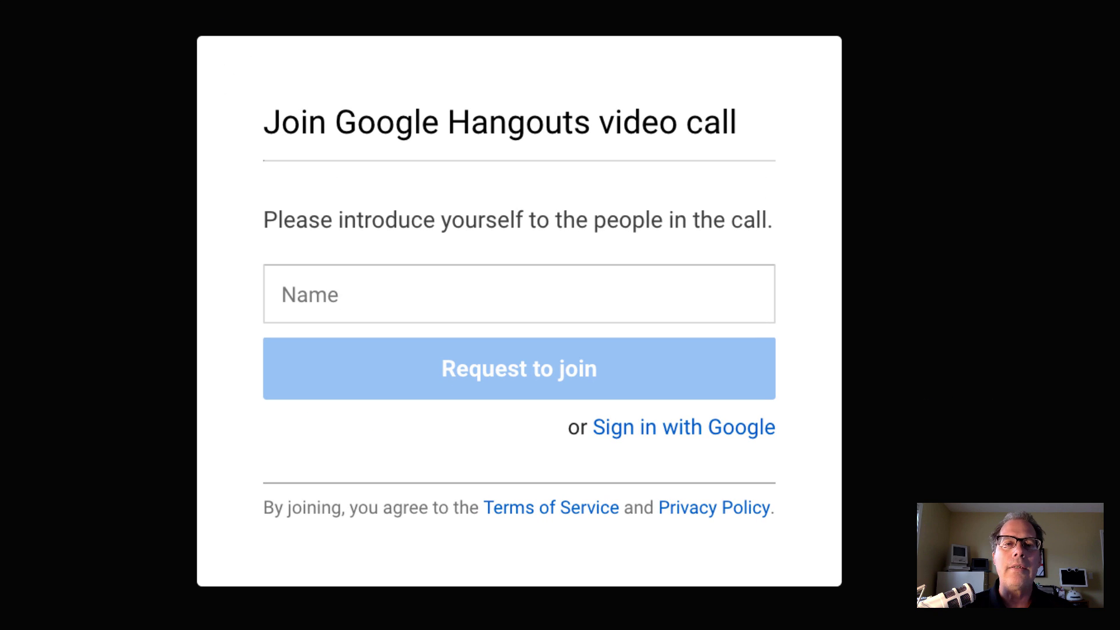
# Request to join as a guest under a typed display name, then return to the host window.
pyautogui.click(282, 295)
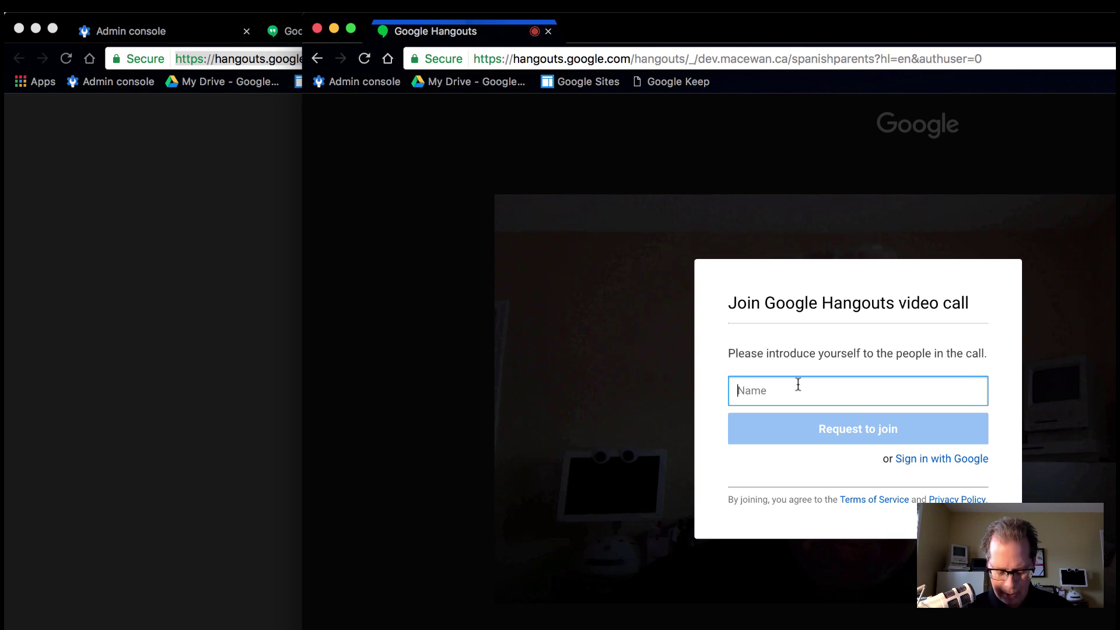
pyautogui.write('bobv')
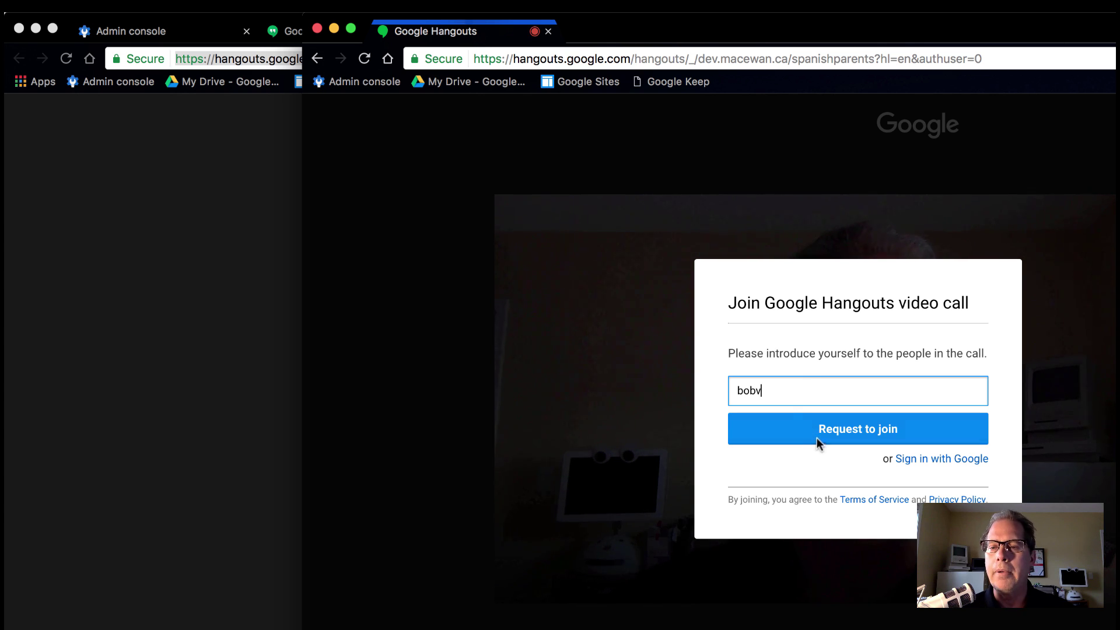
pyautogui.click(821, 435)
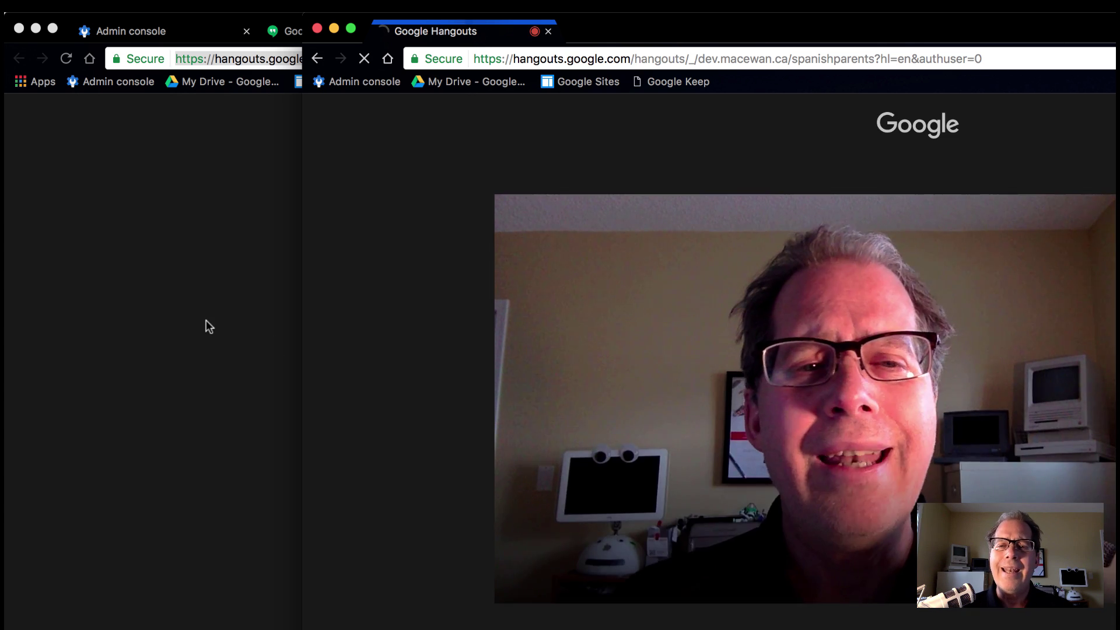
pyautogui.click(205, 325)
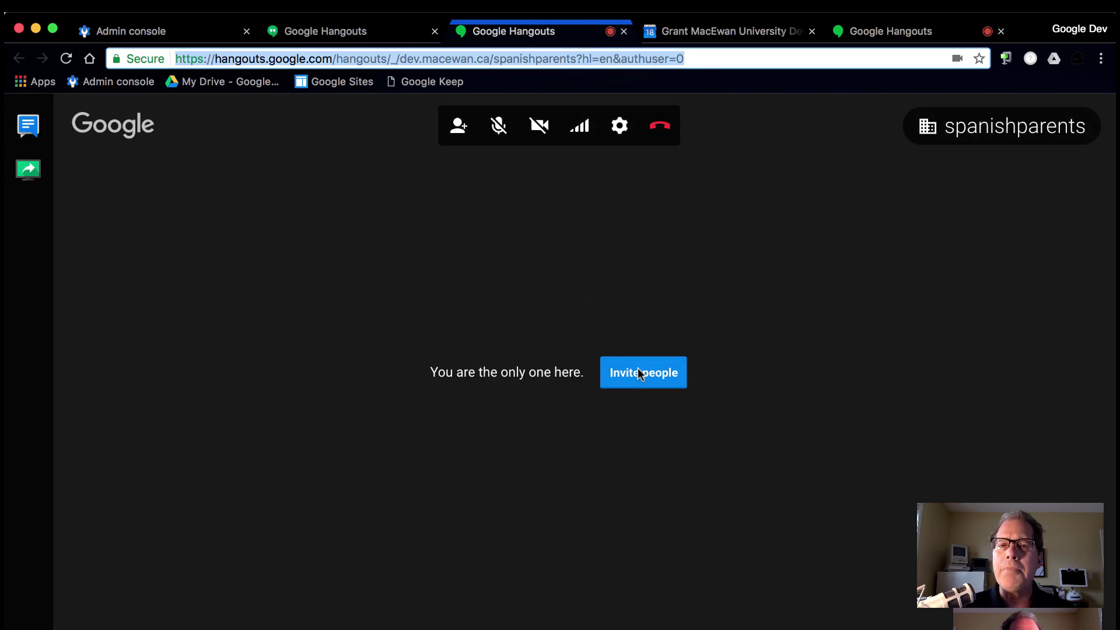
# Change the call's join restriction to allow people outside the organization.
pyautogui.moveTo(928, 137)
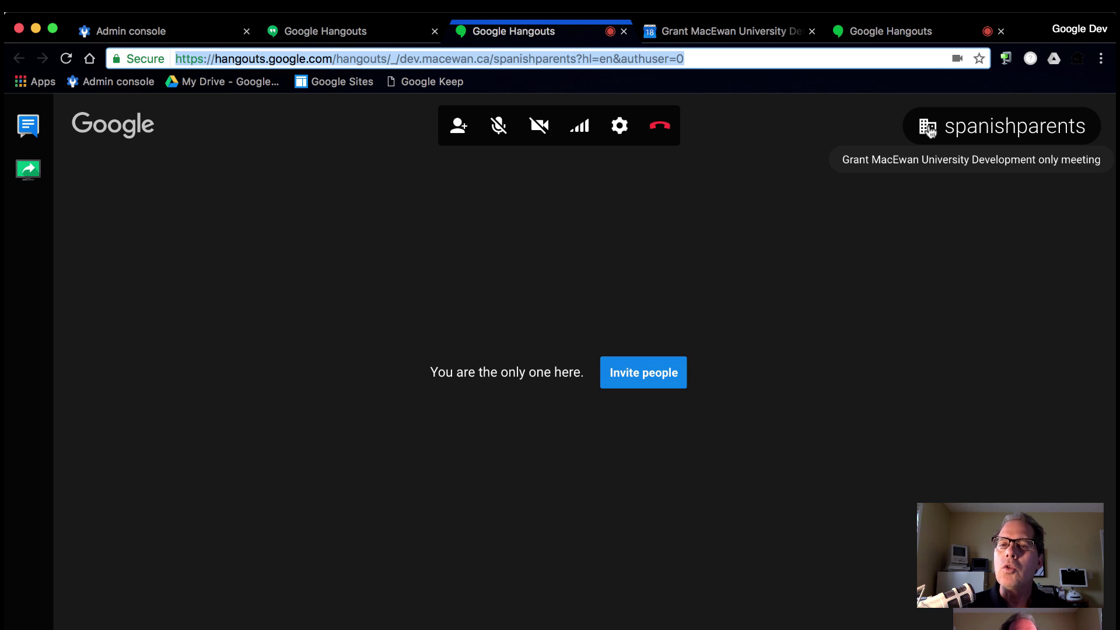
pyautogui.click(930, 129)
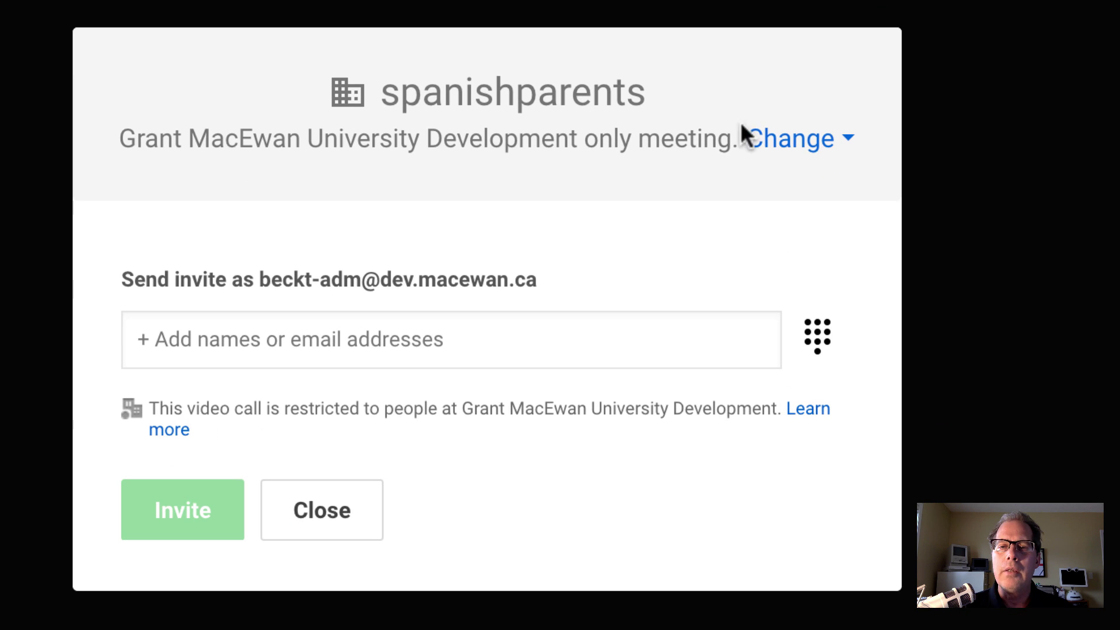
pyautogui.click(822, 143)
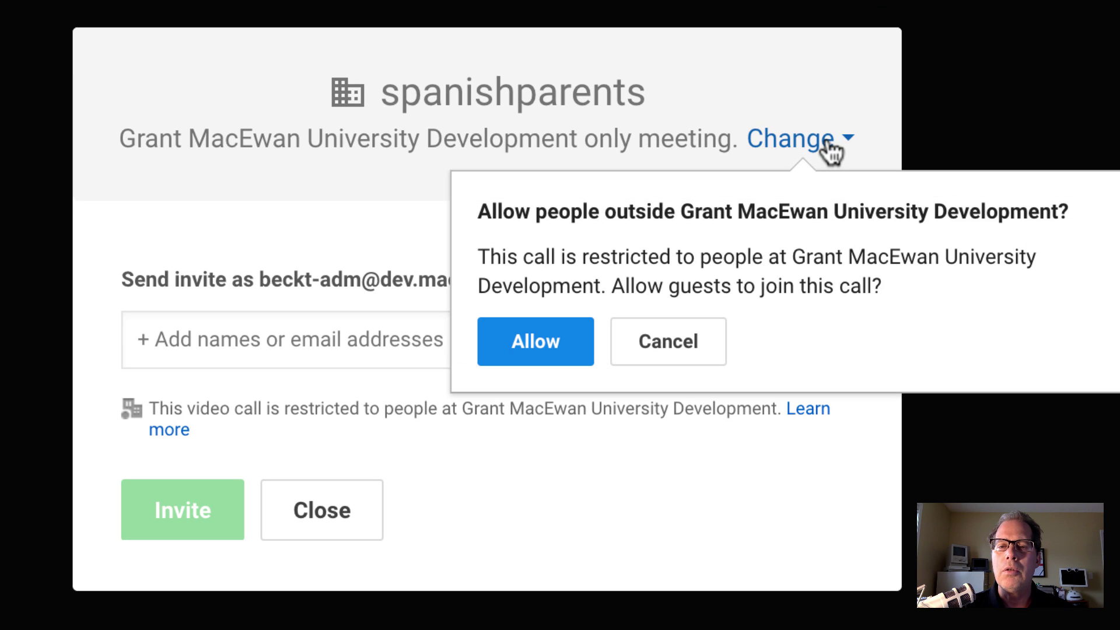
pyautogui.click(533, 347)
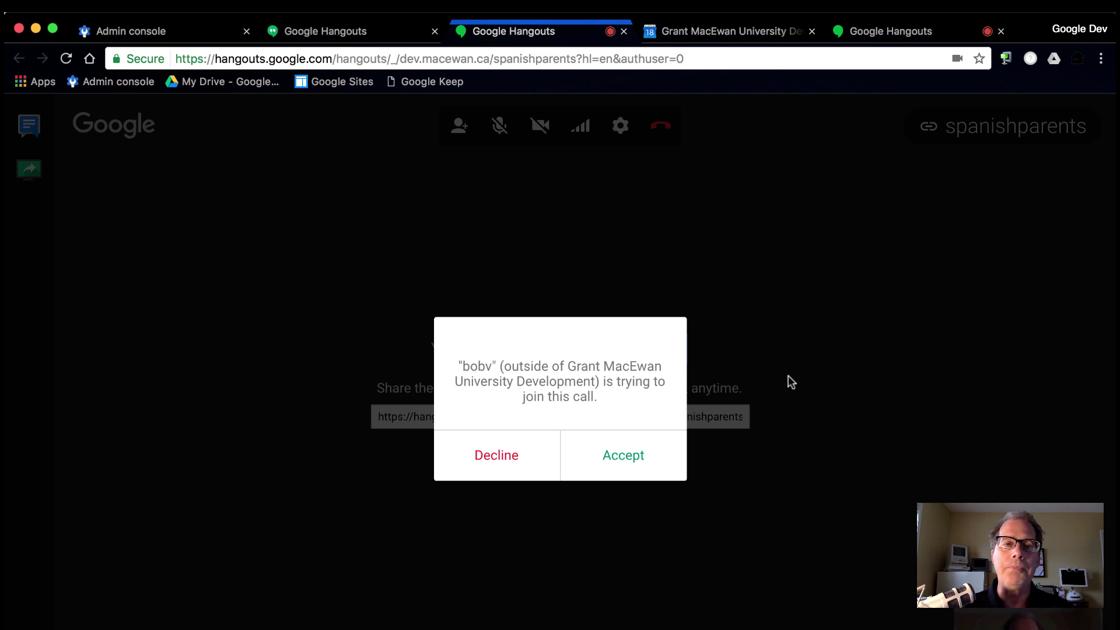
# Admit the outside guest into the call, then switch to the Admin console Hangouts settings.
pyautogui.click(602, 459)
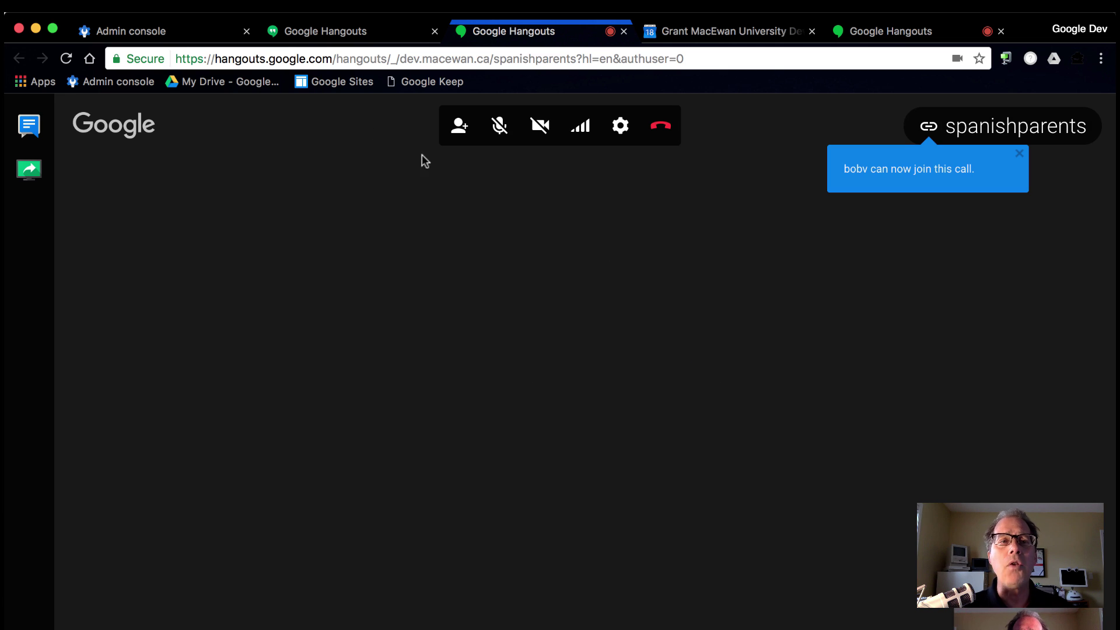
pyautogui.click(142, 33)
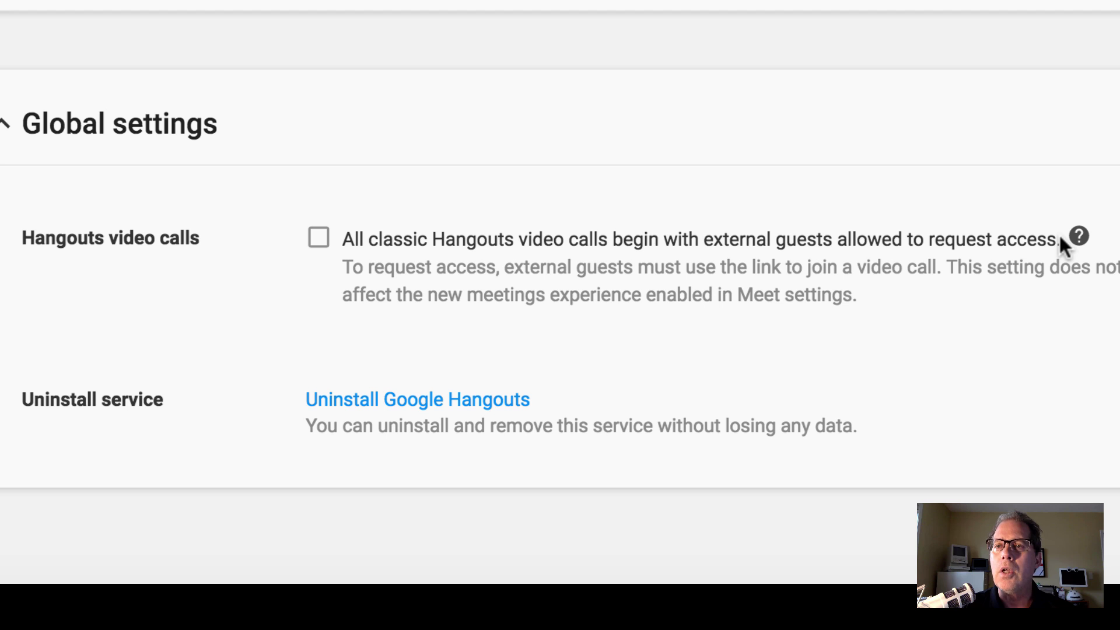
# Tick the Hangouts video calls option letting external guests request access.
pyautogui.click(318, 239)
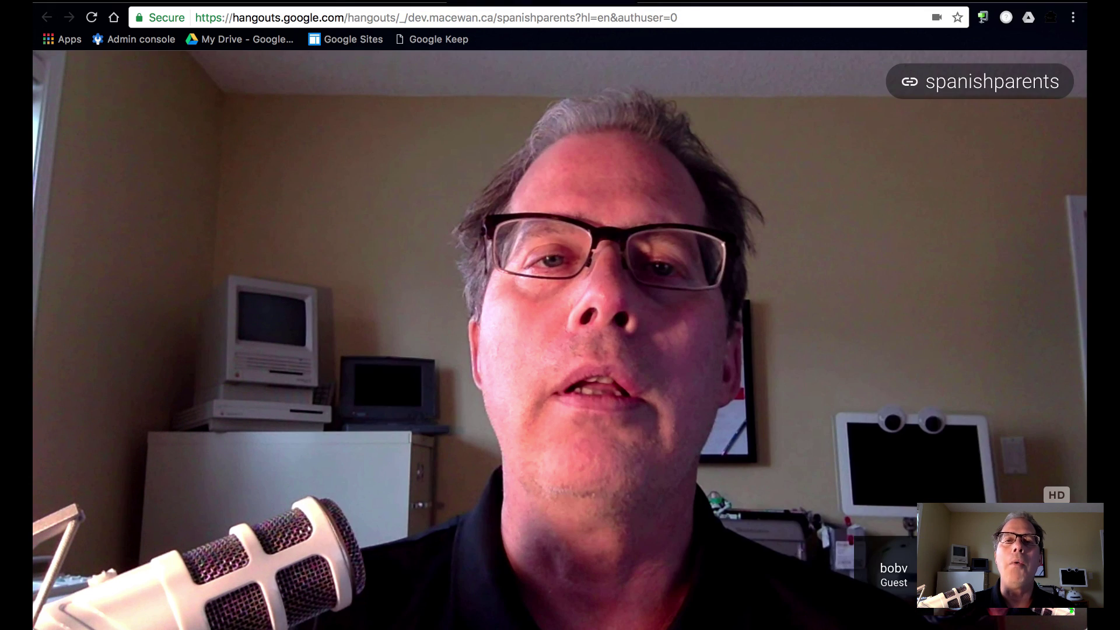
# Turn off the camera in the spanishparents call.
pyautogui.moveTo(870, 106)
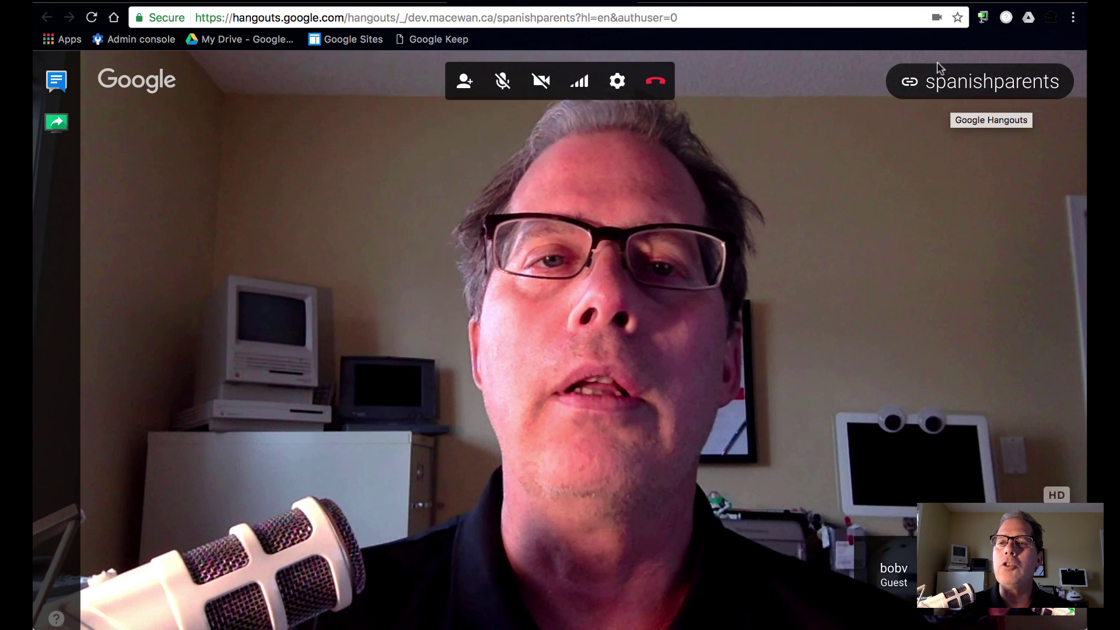
pyautogui.moveTo(919, 85)
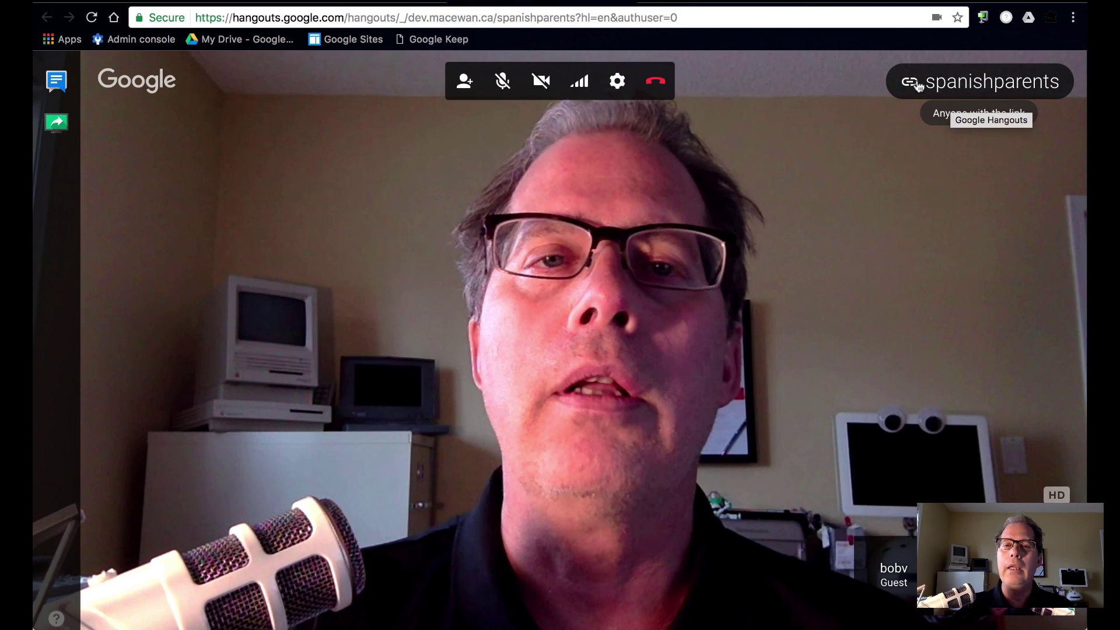
pyautogui.click(540, 87)
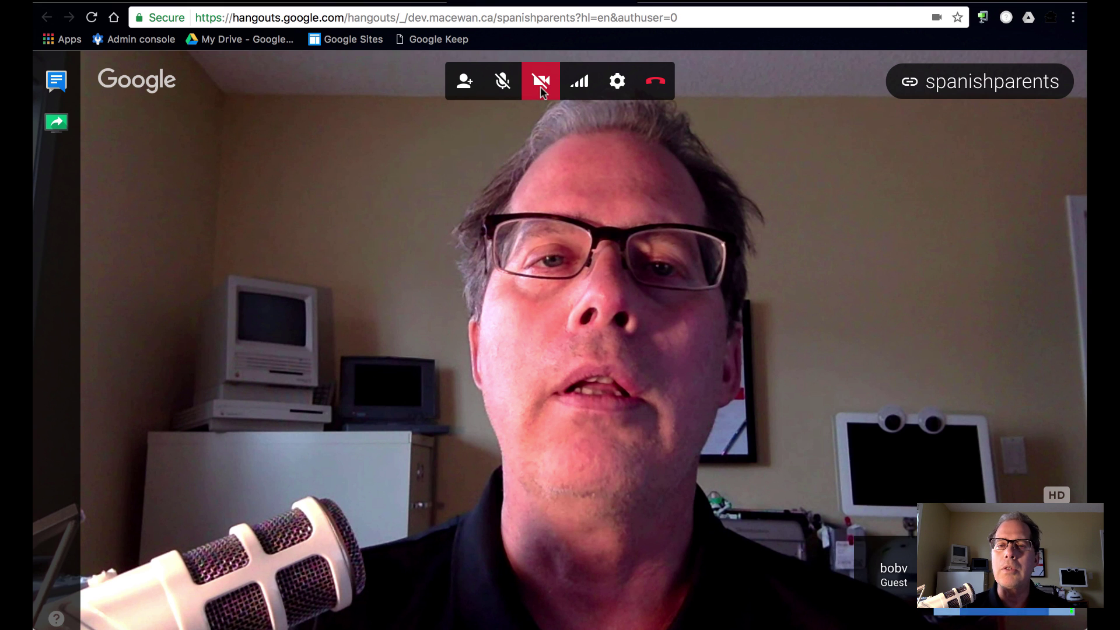
pyautogui.moveTo(933, 88)
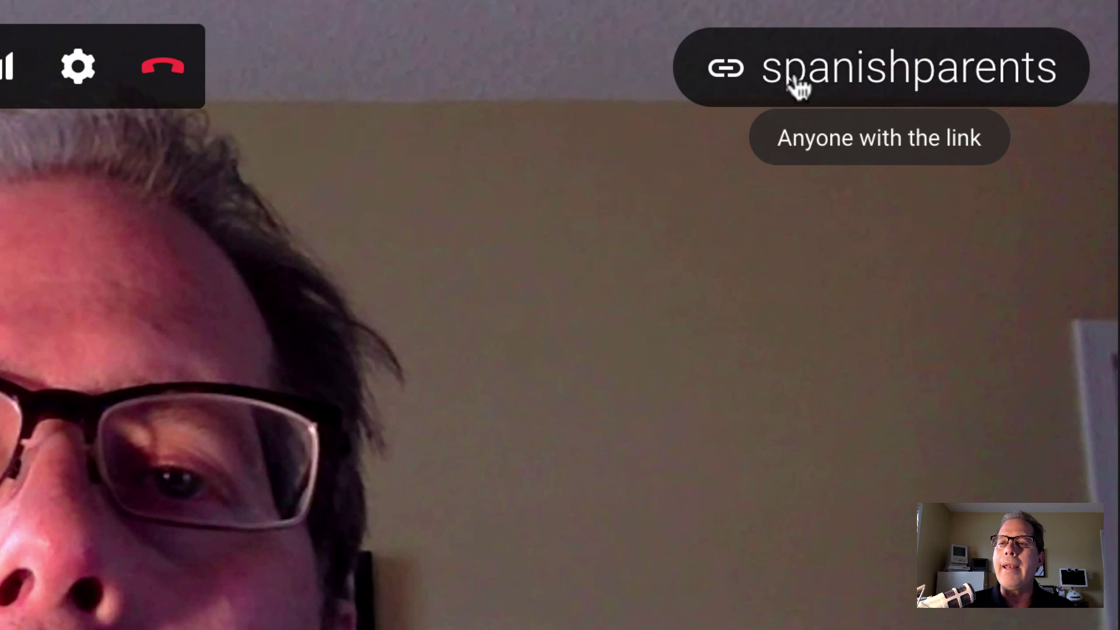